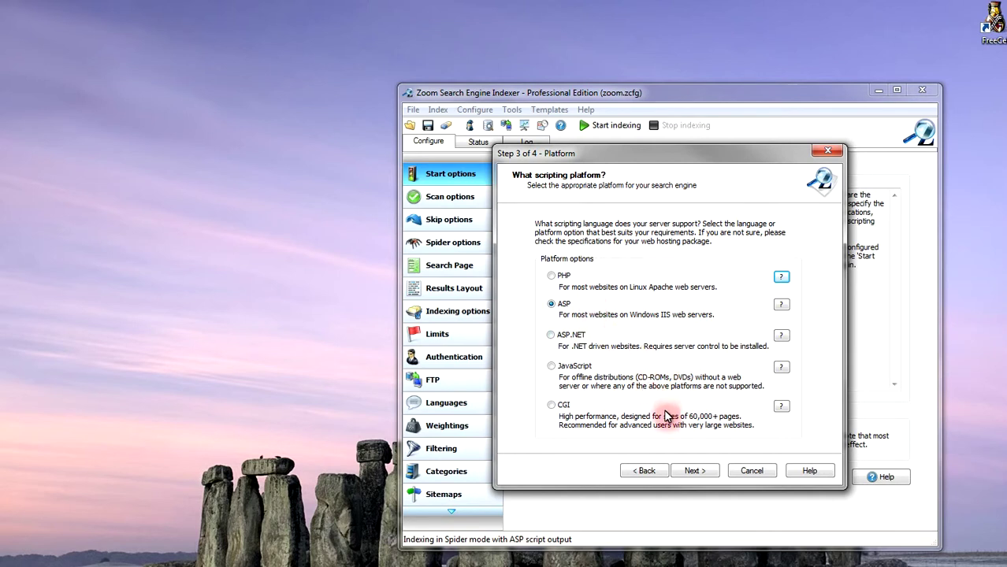
Complete the indexing wizard with ASP as the scripting platform and start indexing the site immediately
{"action": "left_click", "coordinate": [693, 470]}
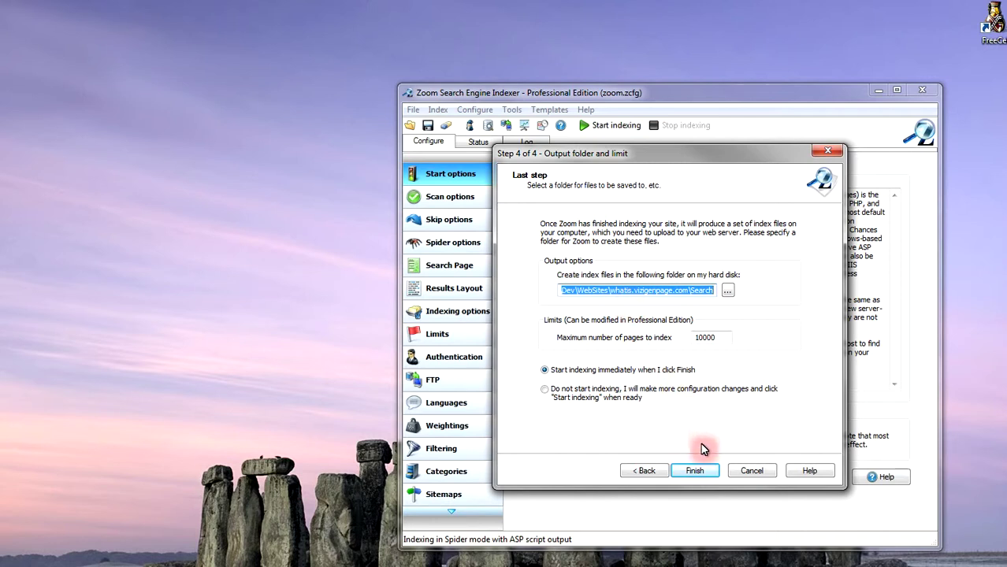
{"action": "left_click", "coordinate": [695, 473]}
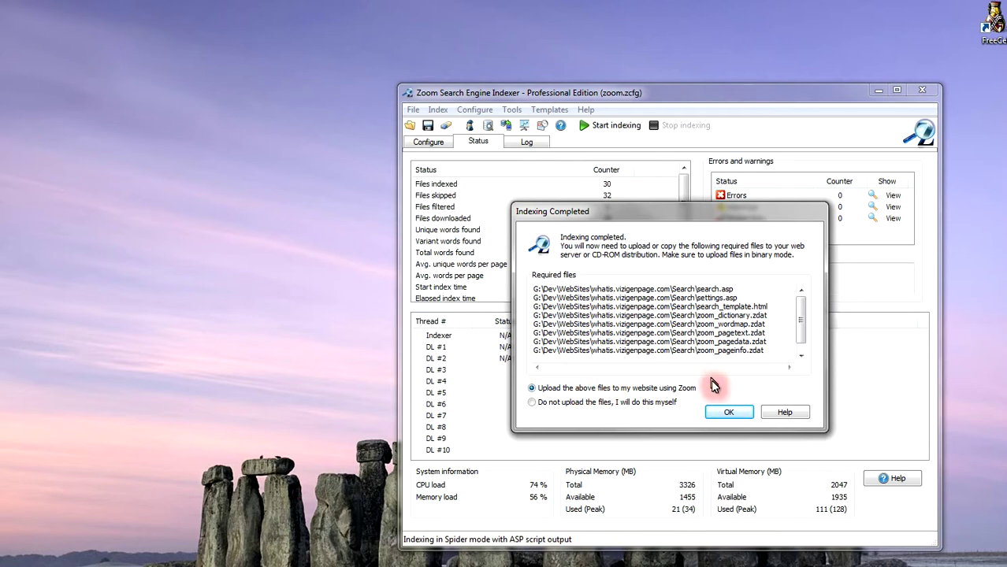
Upload the generated index files to the whatis.vizigenpage.com folder on the FTP server and close the indexer
{"action": "left_click", "coordinate": [722, 413]}
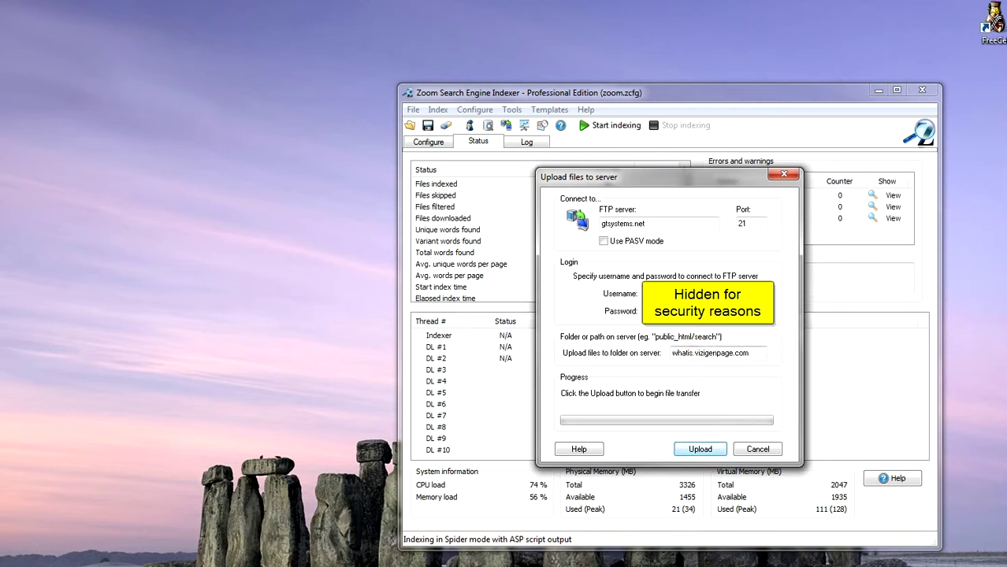
{"action": "left_click", "coordinate": [706, 454]}
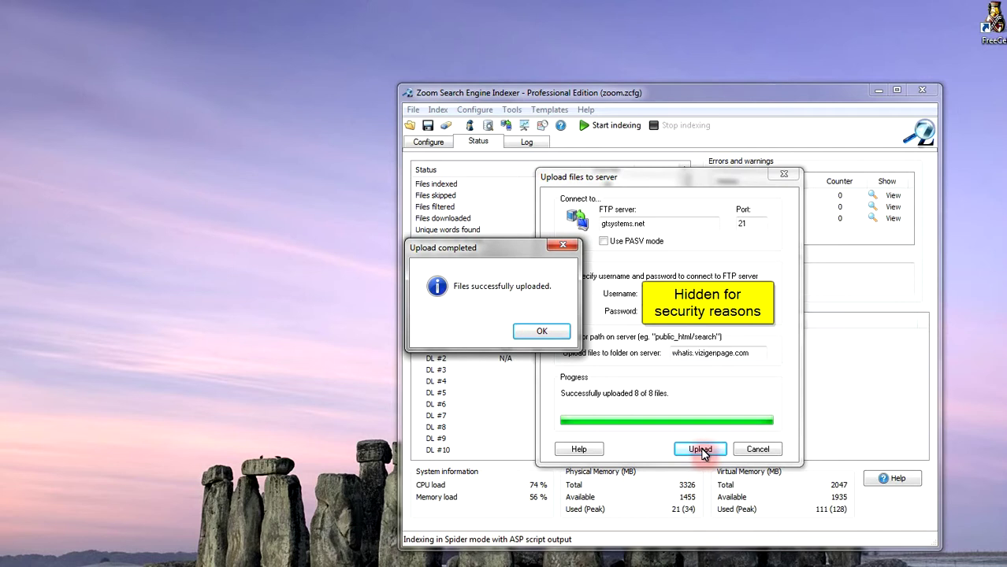
{"action": "left_click", "coordinate": [540, 330]}
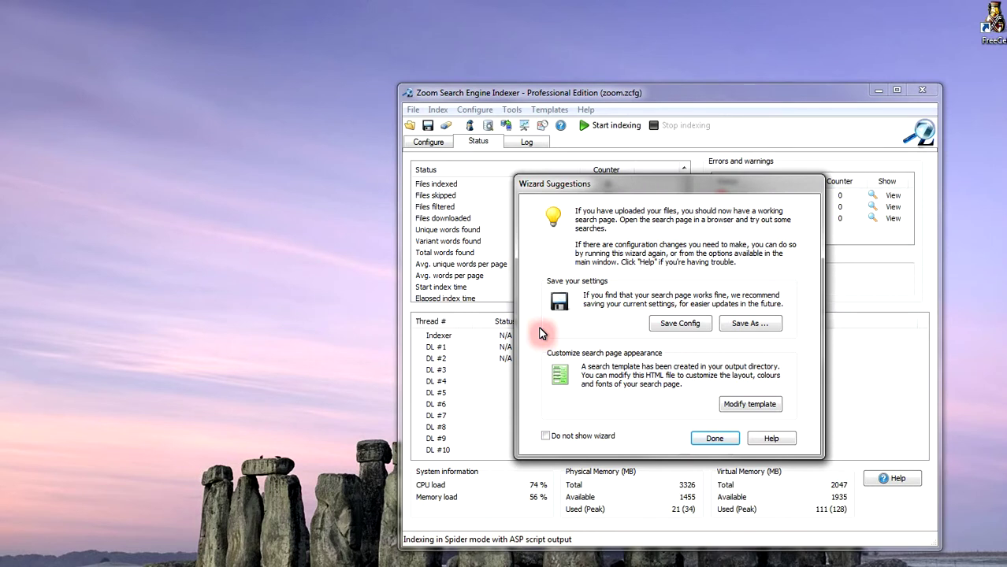
{"action": "left_click", "coordinate": [714, 439]}
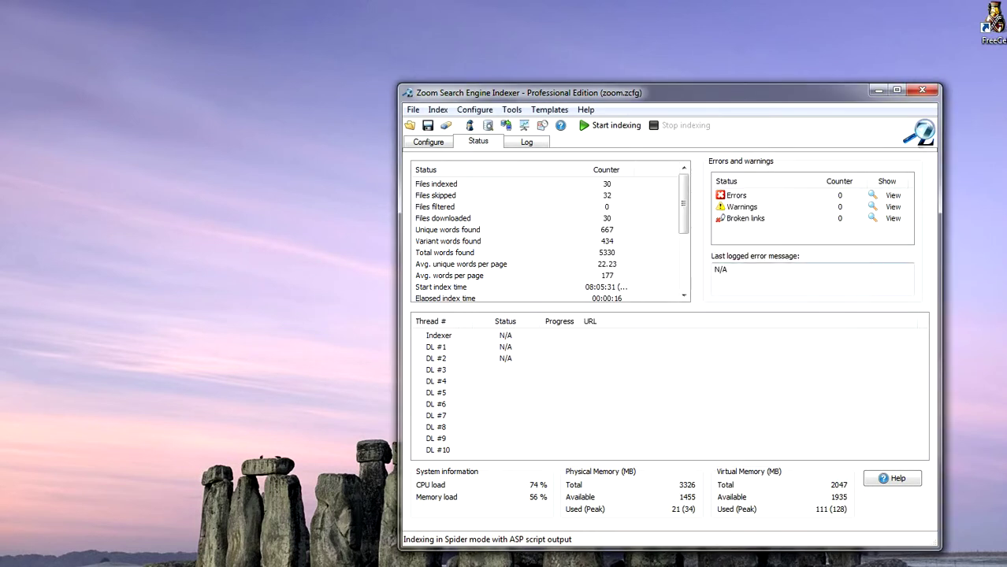
{"action": "left_click", "coordinate": [923, 91]}
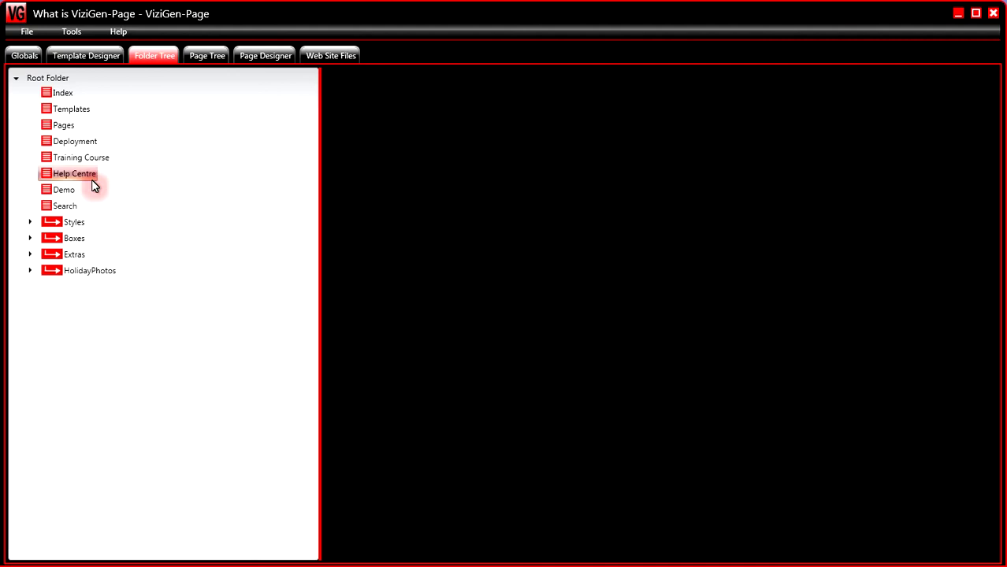
Display the Main template in the Template Designer and select its Search nav bar link
{"action": "left_click", "coordinate": [29, 58]}
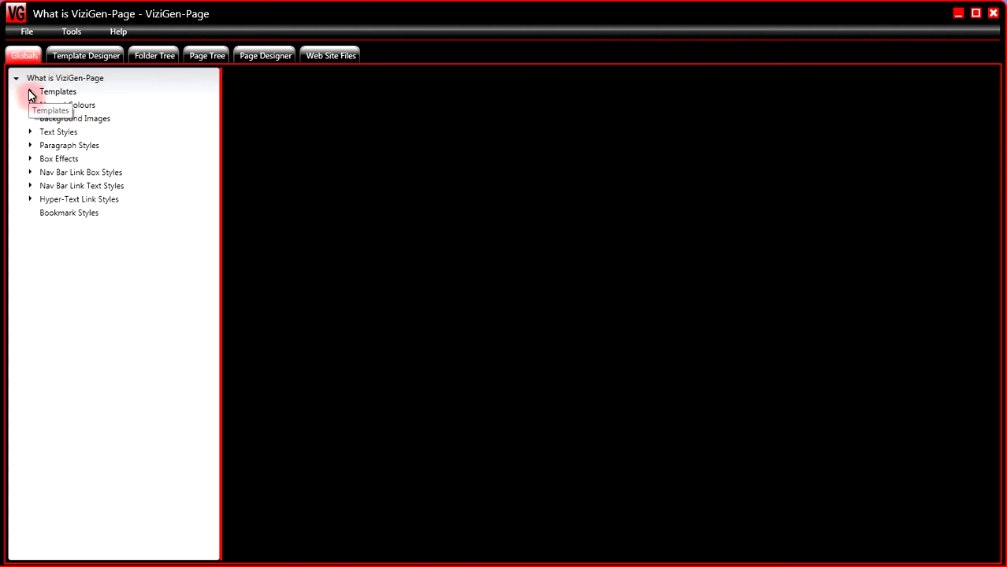
{"action": "left_click", "coordinate": [30, 92]}
{"action": "left_click", "coordinate": [60, 104]}
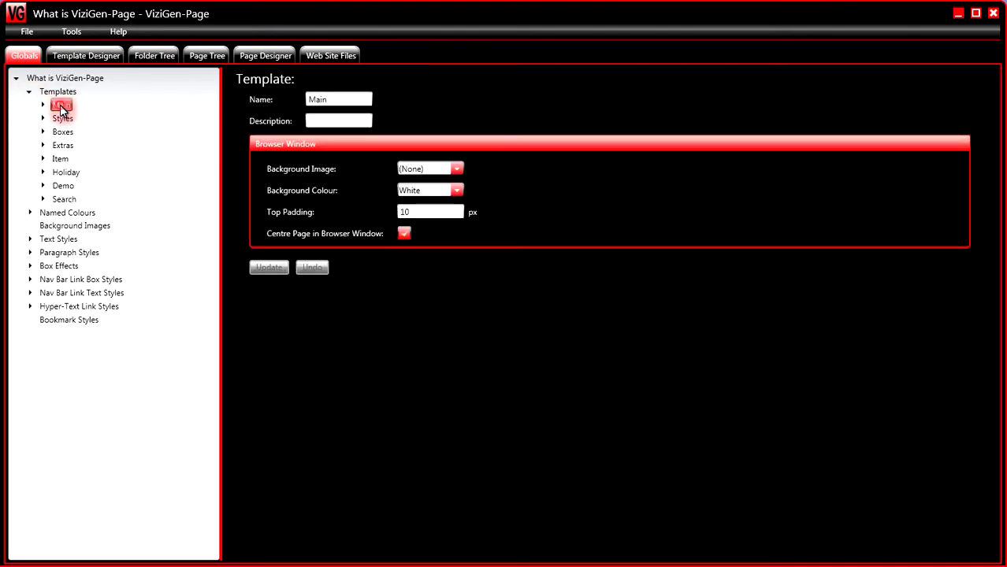
{"action": "left_click", "coordinate": [87, 55]}
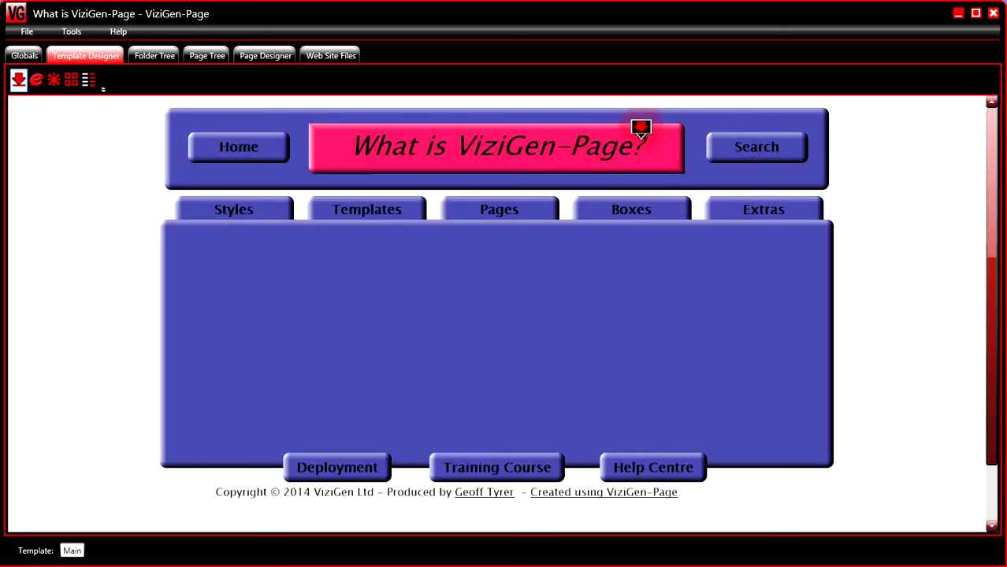
{"action": "left_click", "coordinate": [722, 132]}
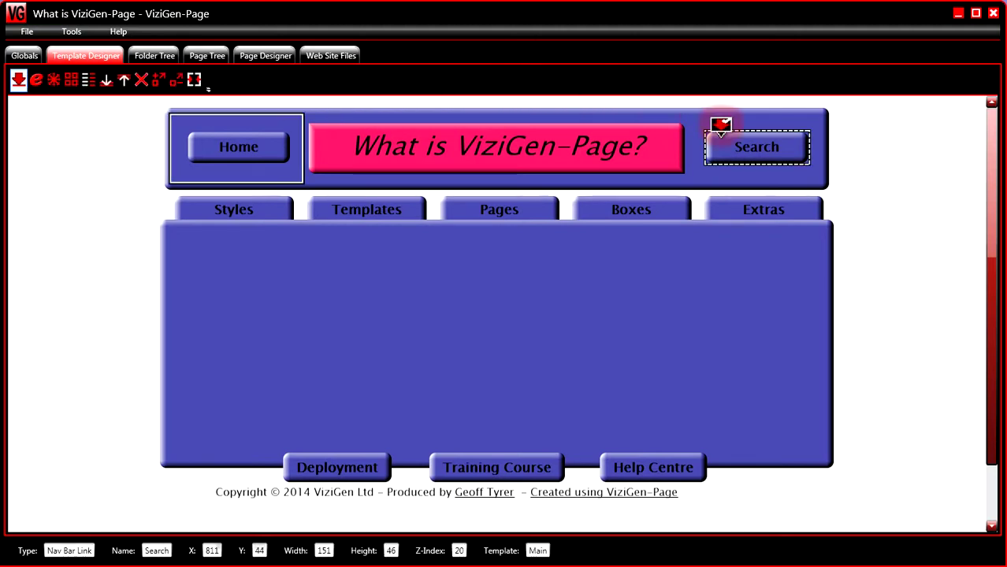
Inspect the domain and search.asp parts of the Search link's URL in its properties
{"action": "left_click", "coordinate": [89, 82]}
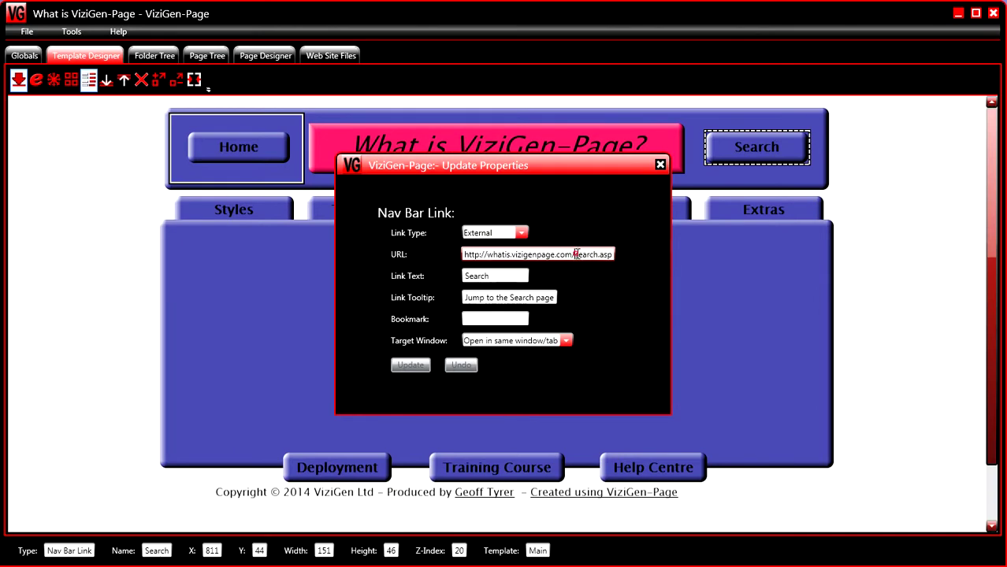
{"action": "left_click_drag", "start_coordinate": [574, 254], "coordinate": [614, 256]}
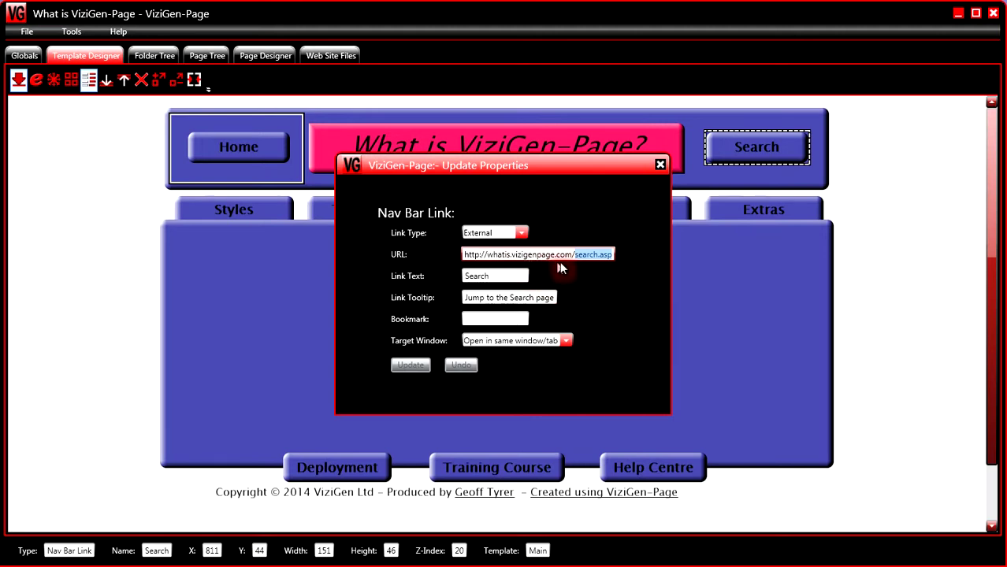
{"action": "left_click_drag", "start_coordinate": [574, 255], "coordinate": [463, 256]}
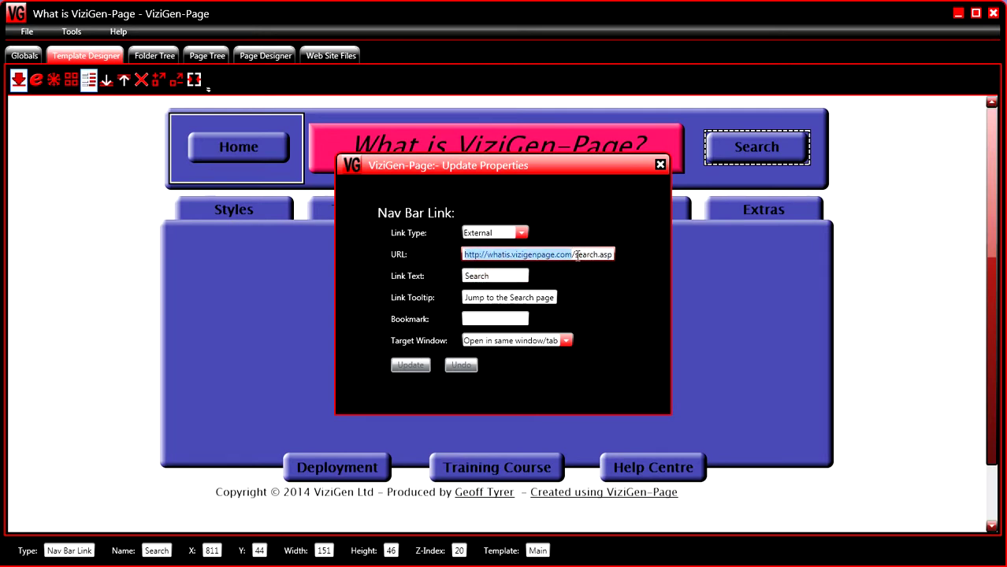
{"action": "left_click_drag", "start_coordinate": [575, 255], "coordinate": [610, 253]}
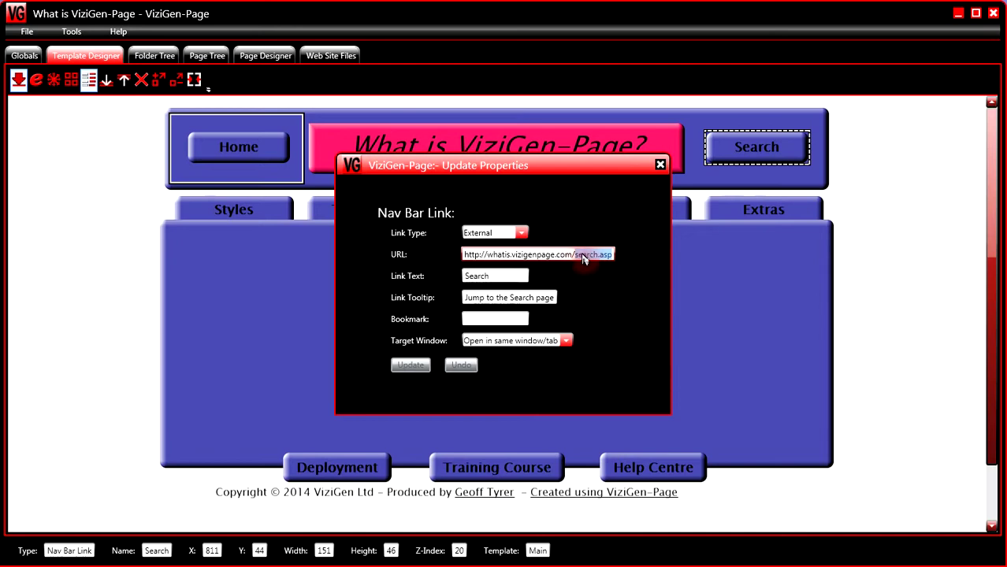
{"action": "left_click", "coordinate": [662, 167]}
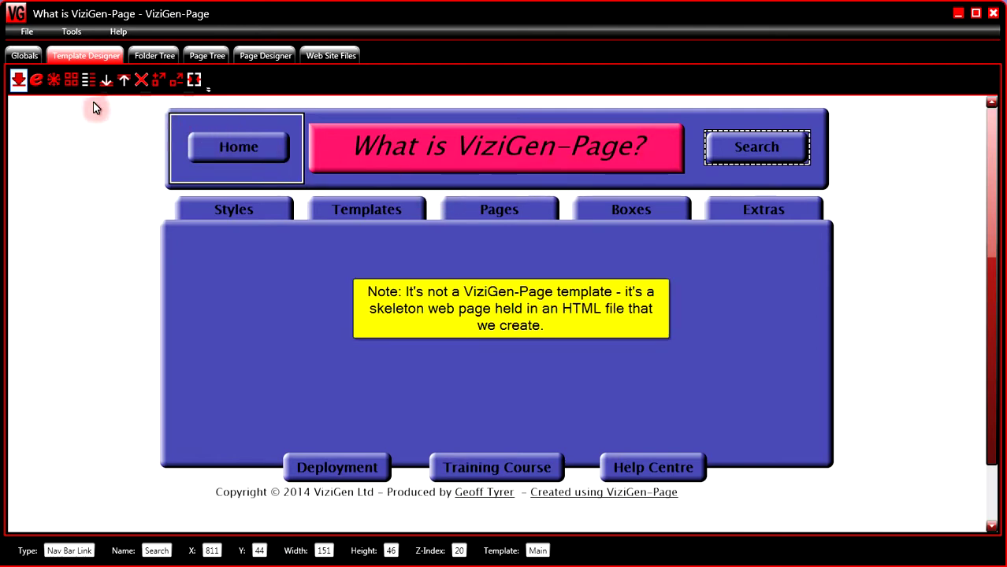
Check the file name of the Search page in the site's folder structure
{"action": "left_click", "coordinate": [144, 55]}
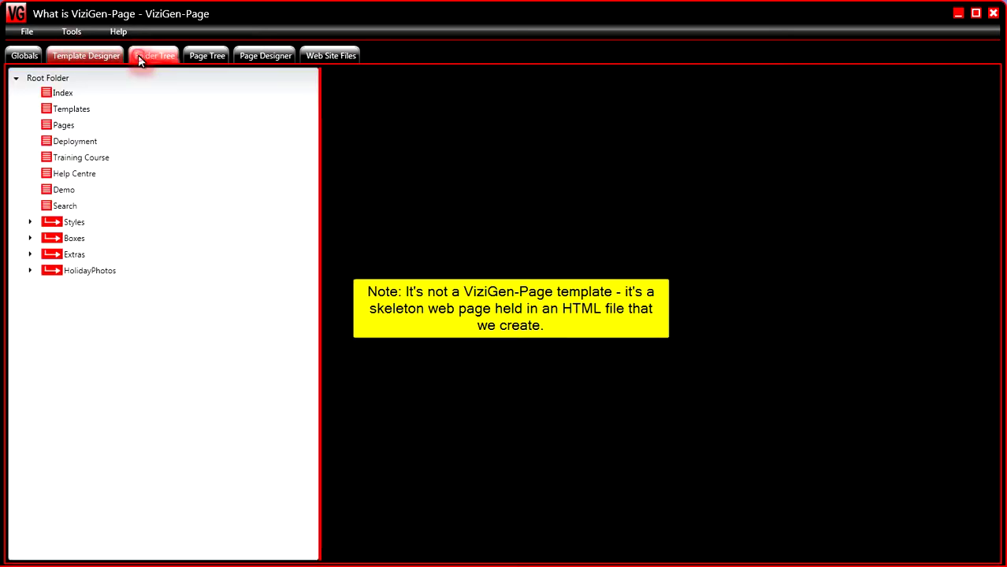
{"action": "left_click", "coordinate": [65, 206]}
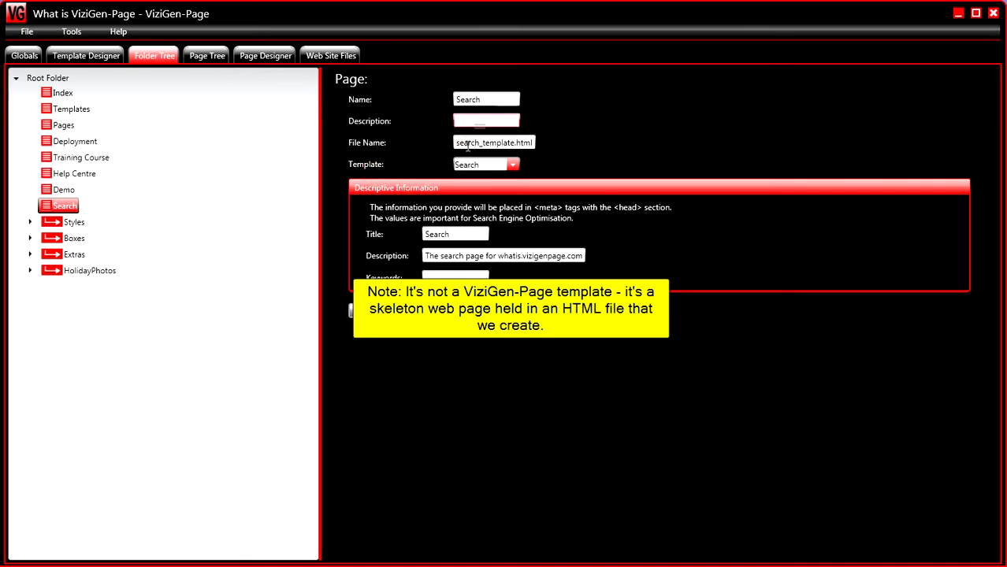
{"action": "left_click_drag", "start_coordinate": [457, 143], "coordinate": [535, 139]}
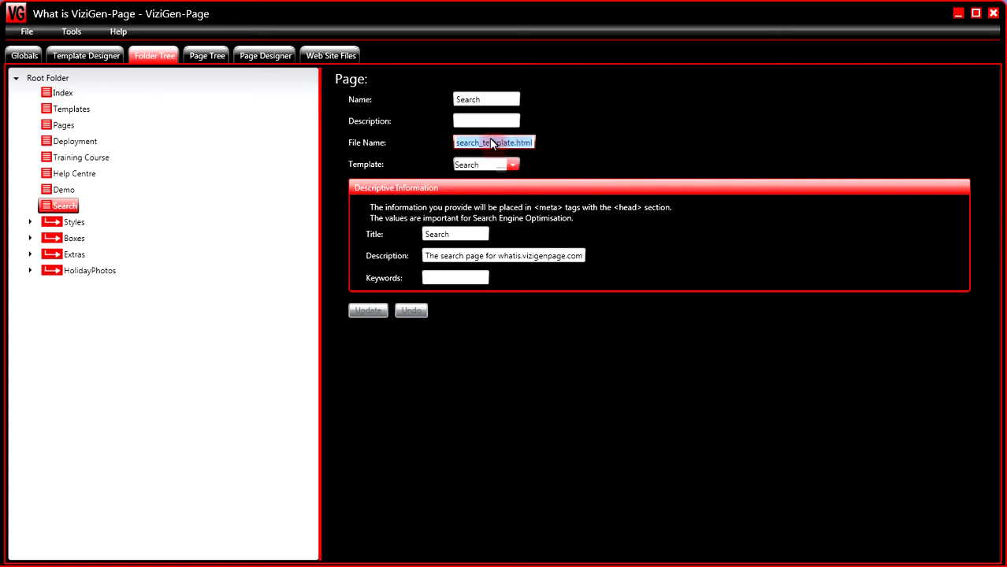
Locate the Search Text Box on the Search page and examine the HTML in its Search Markup block
{"action": "left_click", "coordinate": [261, 59]}
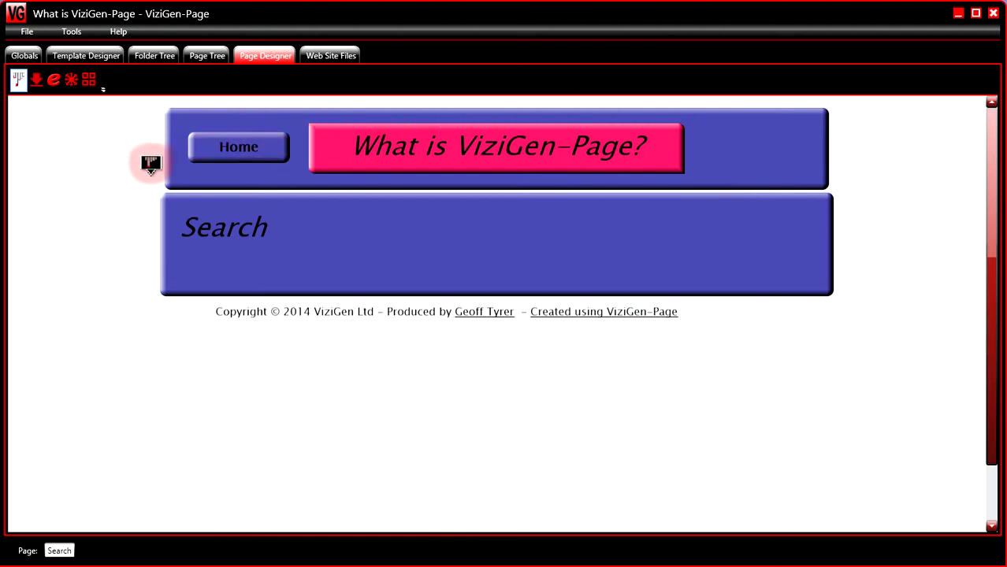
{"action": "left_click", "coordinate": [36, 79]}
{"action": "left_click", "coordinate": [206, 208]}
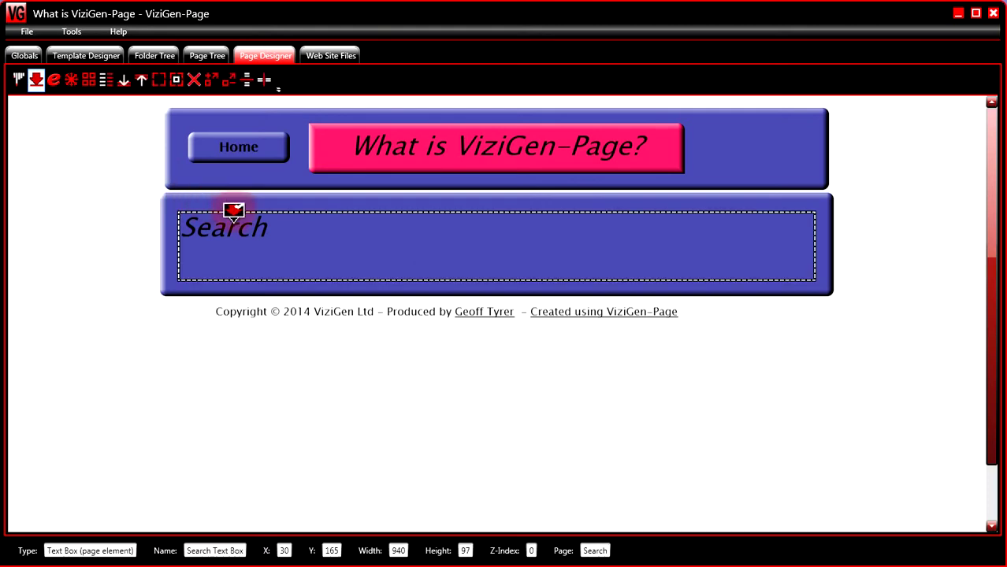
{"action": "left_click", "coordinate": [211, 57]}
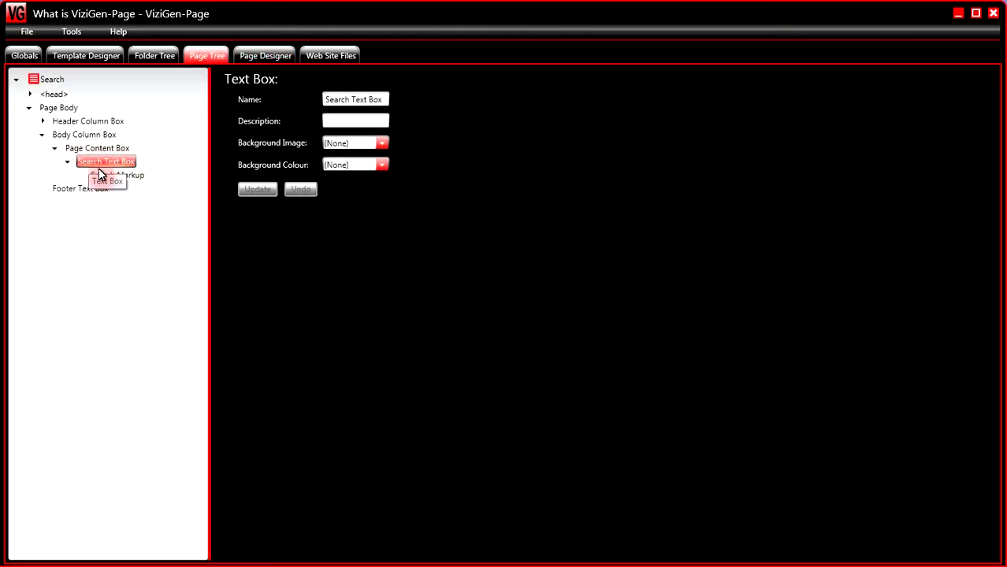
{"action": "left_click", "coordinate": [108, 177]}
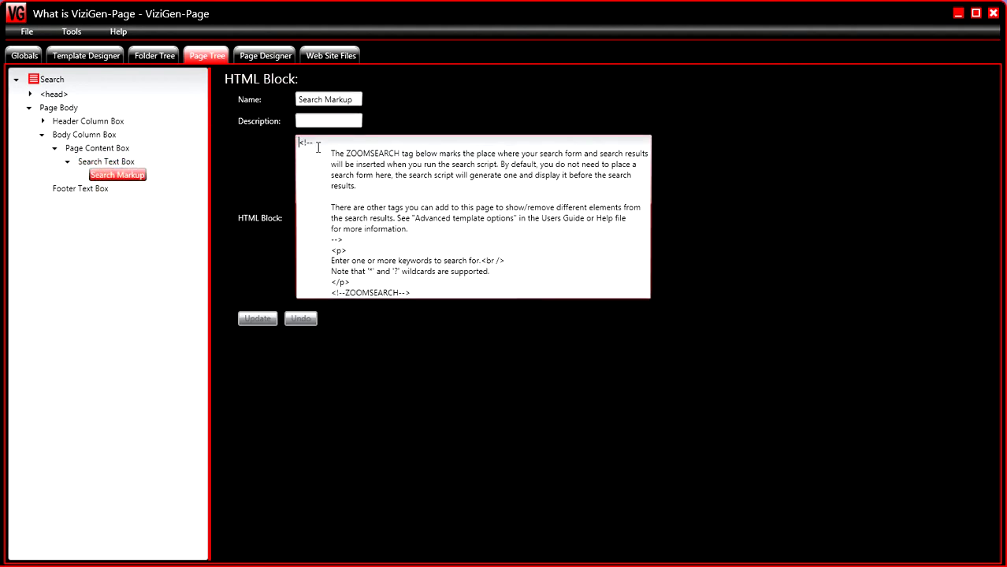
{"action": "left_click_drag", "start_coordinate": [300, 143], "coordinate": [436, 289]}
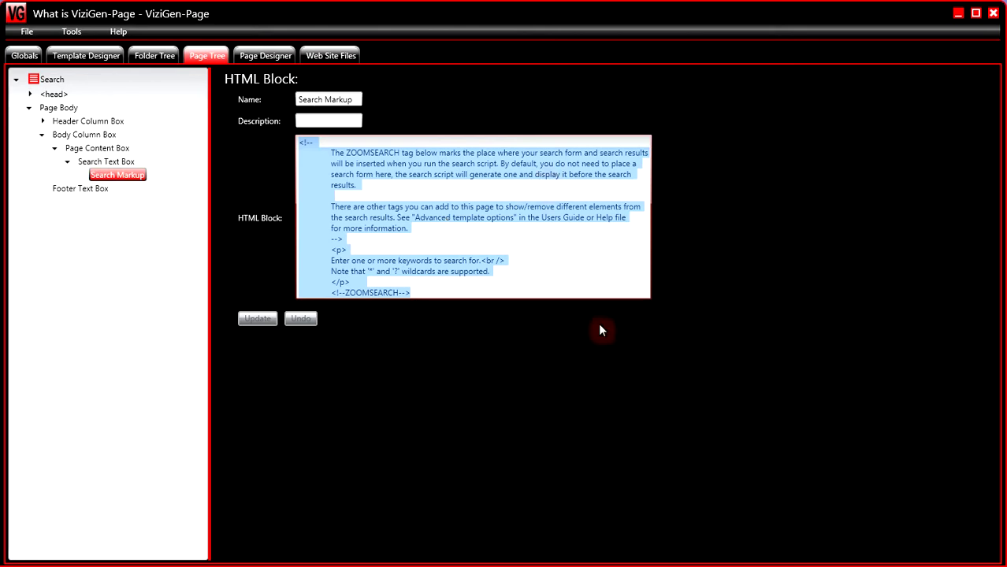
Switch to Firefox, reload the ViziGen-Page site and follow its header link to the Search page
{"action": "left_click", "coordinate": [959, 15]}
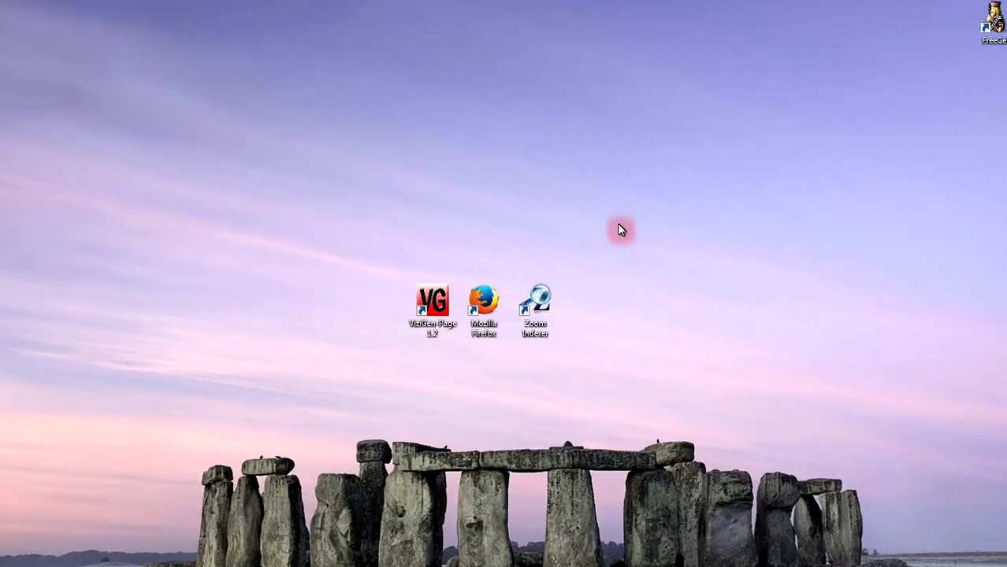
{"action": "left_click", "coordinate": [208, 565]}
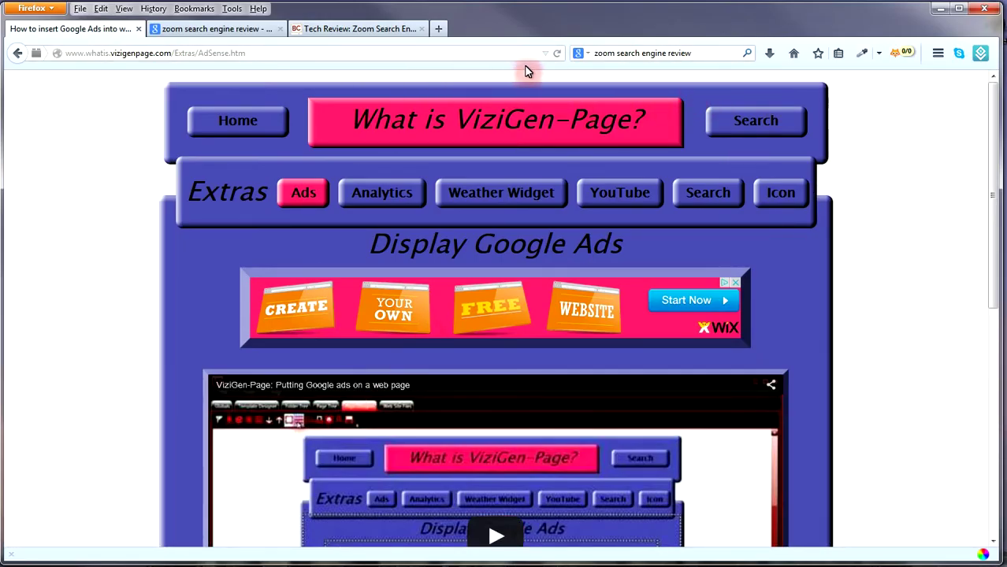
{"action": "left_click", "coordinate": [557, 53]}
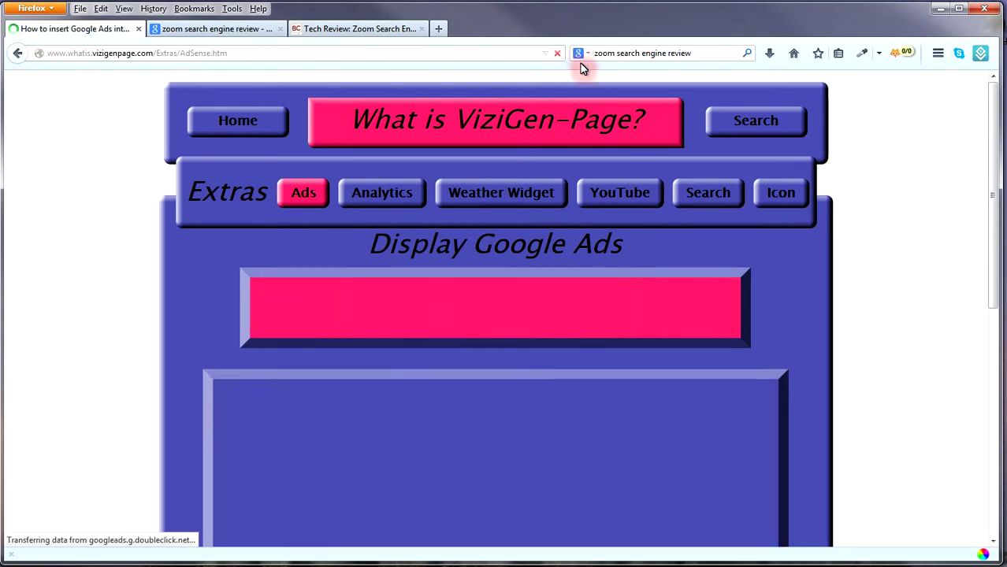
{"action": "left_click", "coordinate": [752, 123]}
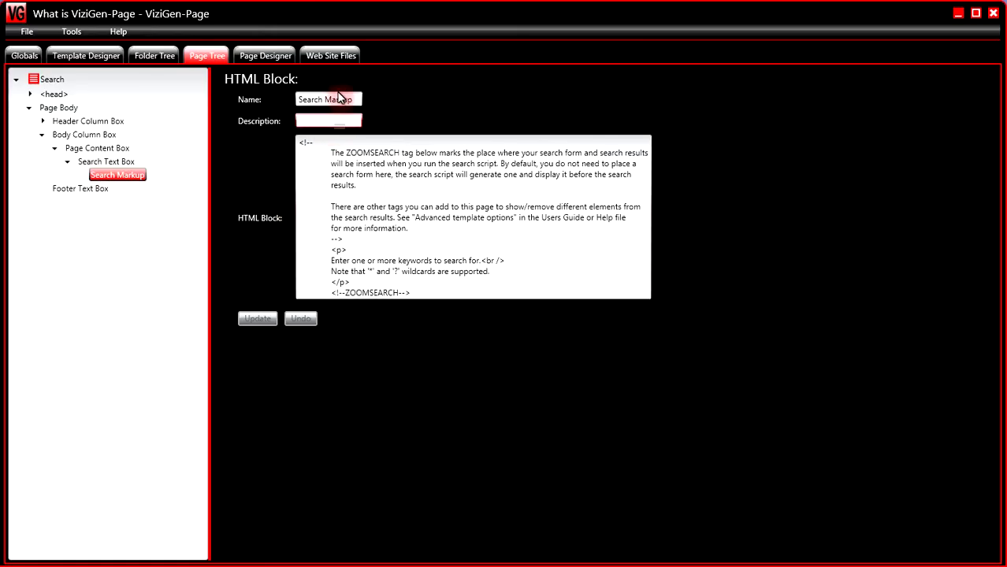
Upload the changed web site files from ViziGen-Page to the FTP server and reload the search page in Firefox
{"action": "left_click", "coordinate": [334, 55]}
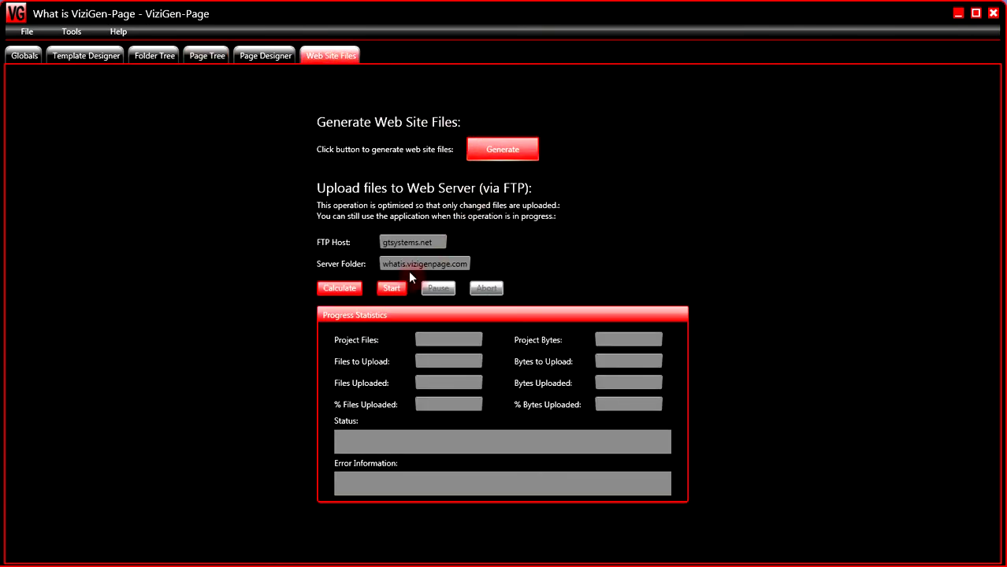
{"action": "left_click", "coordinate": [394, 287]}
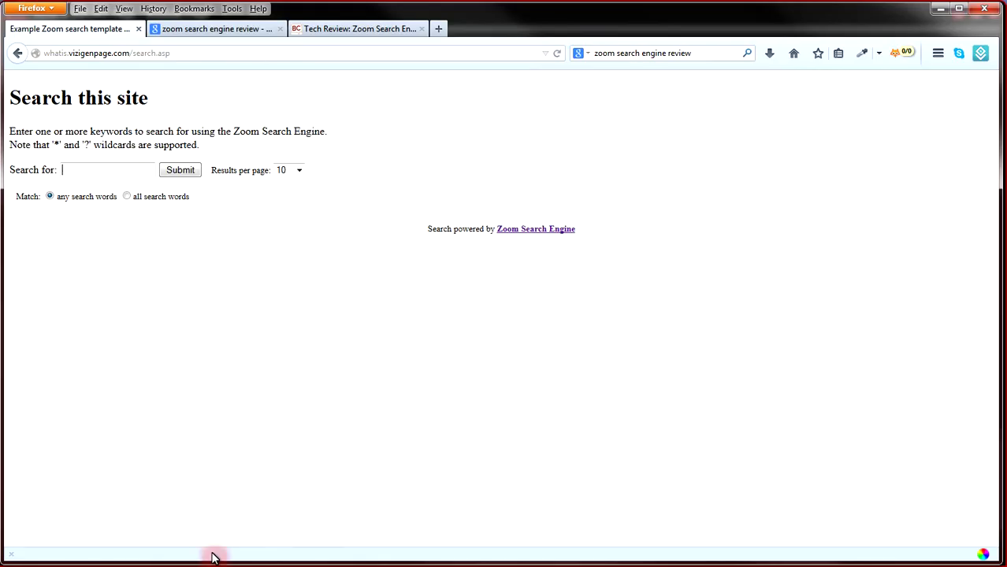
{"action": "left_click", "coordinate": [557, 52]}
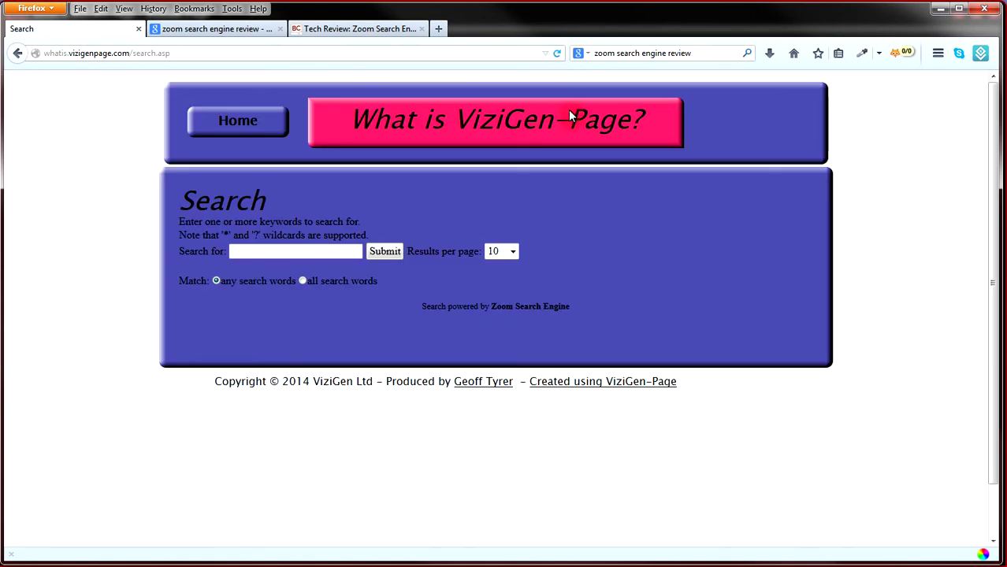